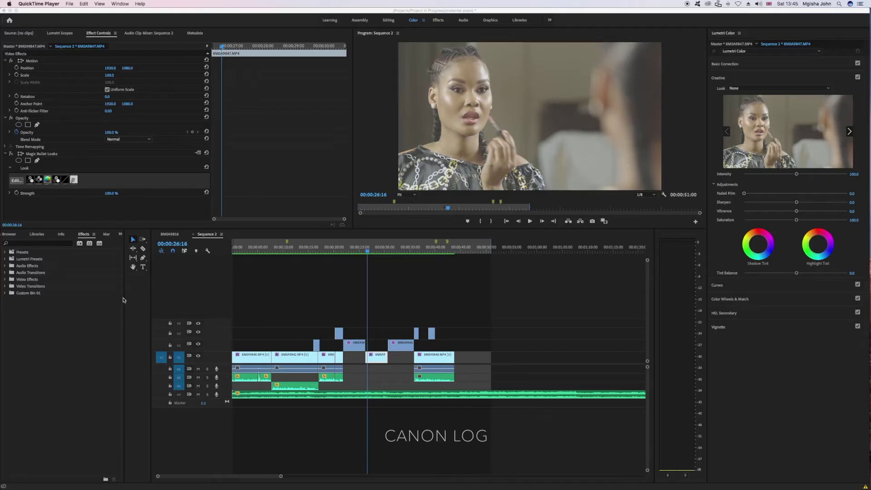
# - Apply a second Magic Bullet Looks effect from Video Effects to clip BMAA9847.MP4 on V1 and select it
pyautogui.click(115, 245)
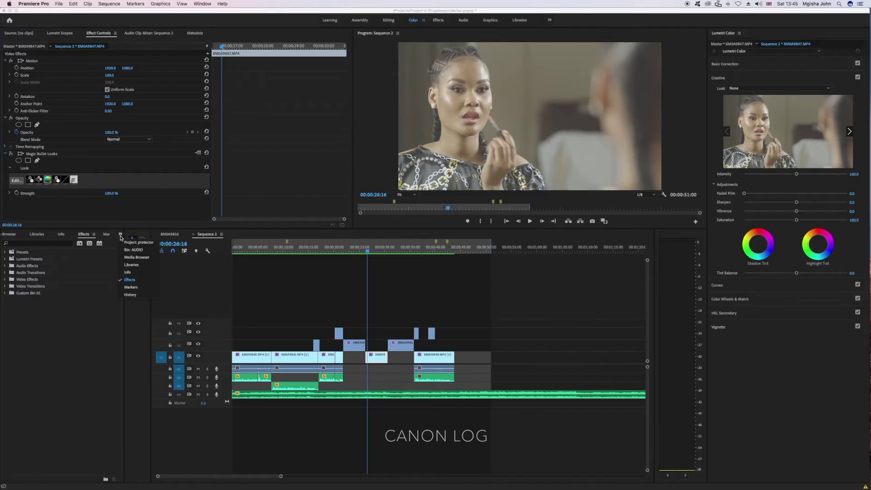
pyautogui.click(120, 234)
pyautogui.click(128, 280)
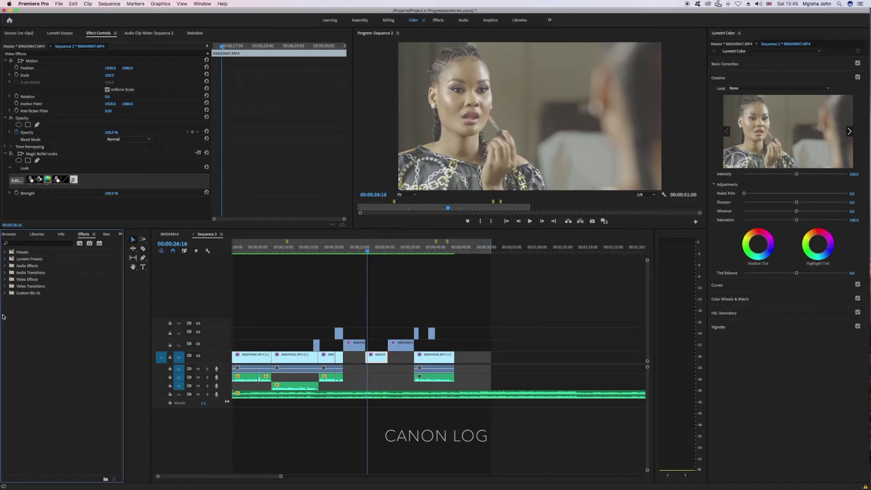
pyautogui.click(5, 279)
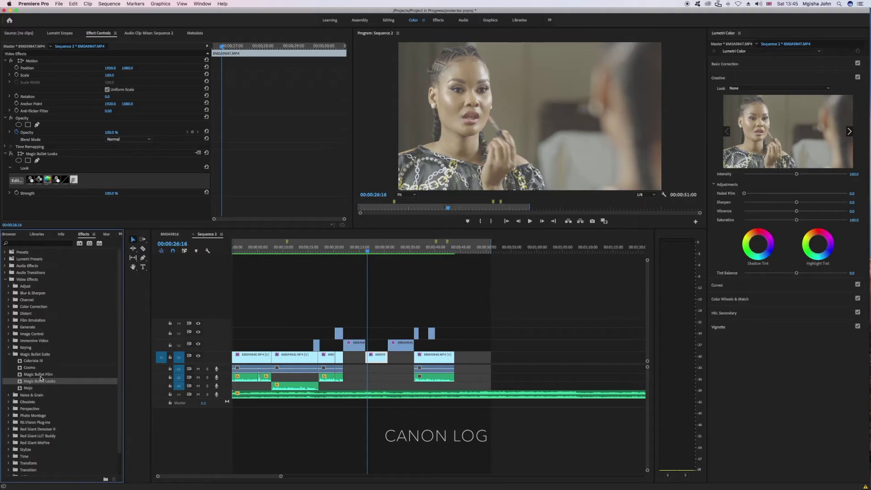
pyautogui.moveTo(39, 381); pyautogui.dragTo(384, 359)
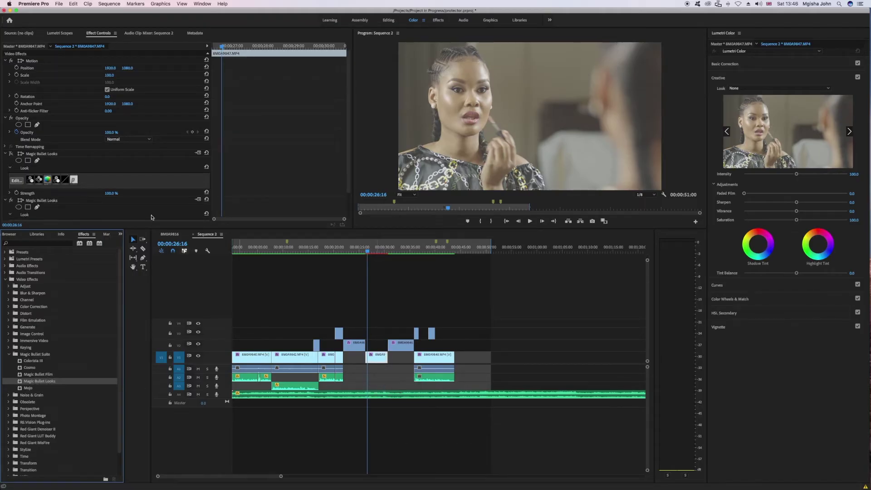
pyautogui.scroll(-2, 110, 189)
pyautogui.click(13, 199)
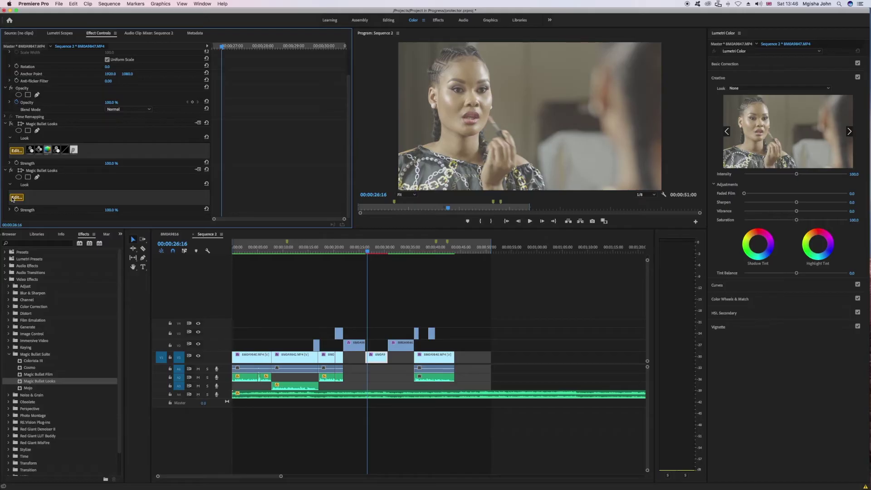
# - Launch the Looks editor for the new effect and add Colorista to the Post stage, showing its controls
pyautogui.click(12, 199)
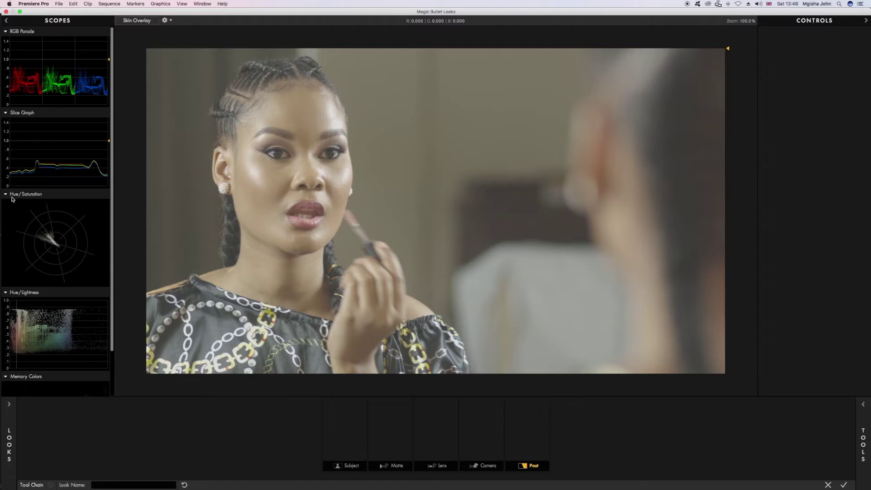
pyautogui.click(864, 403)
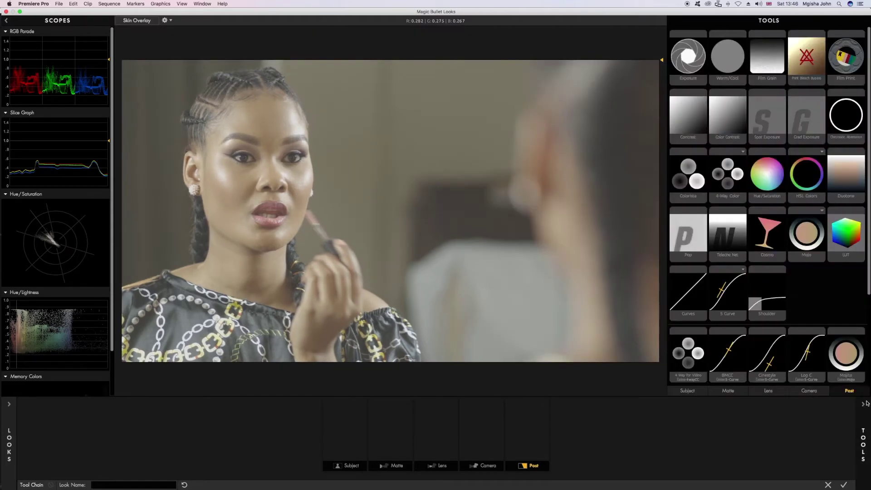
pyautogui.doubleClick(694, 186)
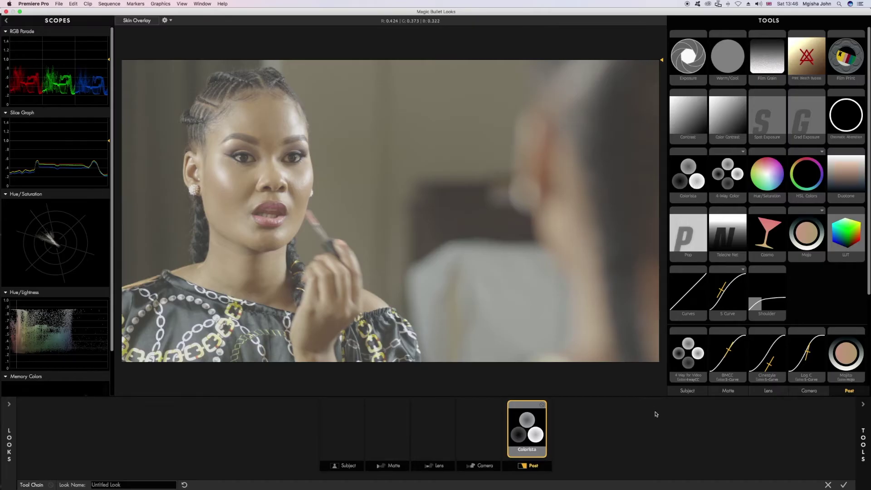
pyautogui.click(862, 422)
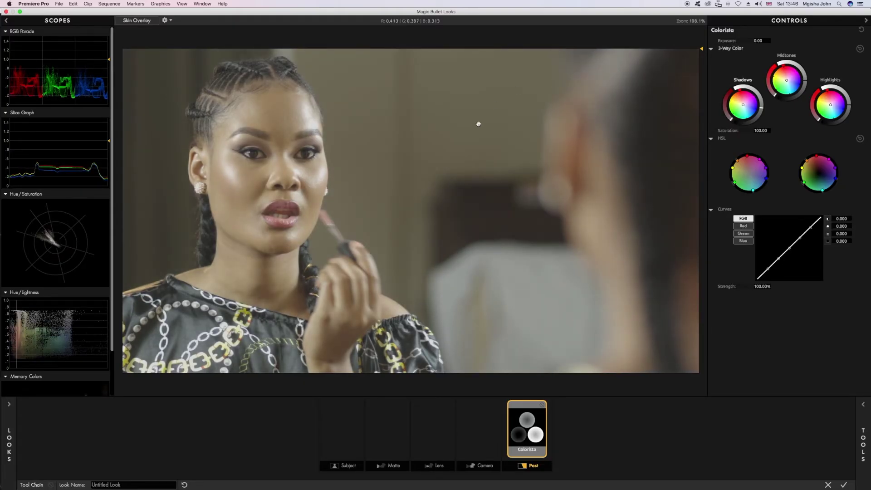
pyautogui.scroll(1, 479, 124)
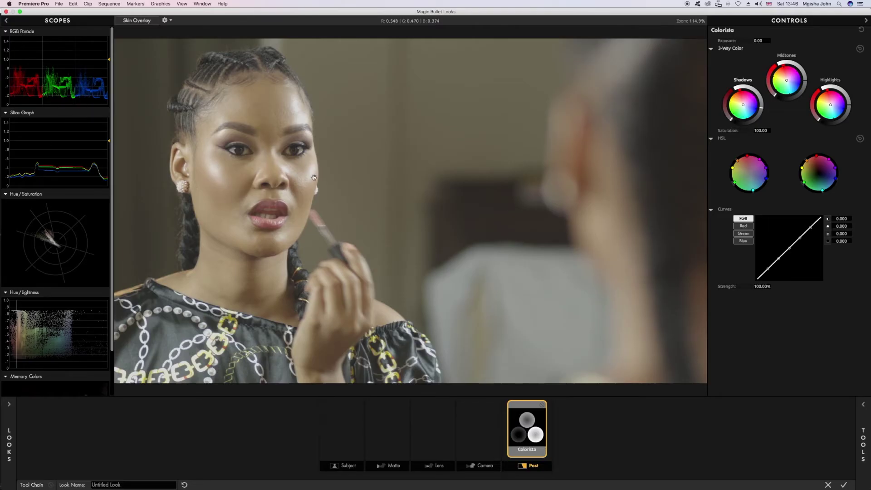
pyautogui.scroll(1, 629, 245)
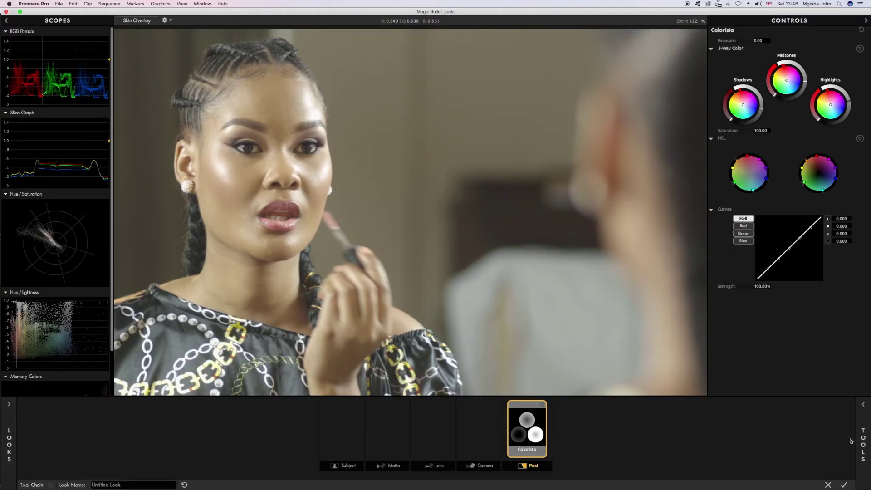
# - Add a 4-Way Color tool after Colorista in the Post stage and show its settings
pyautogui.click(863, 443)
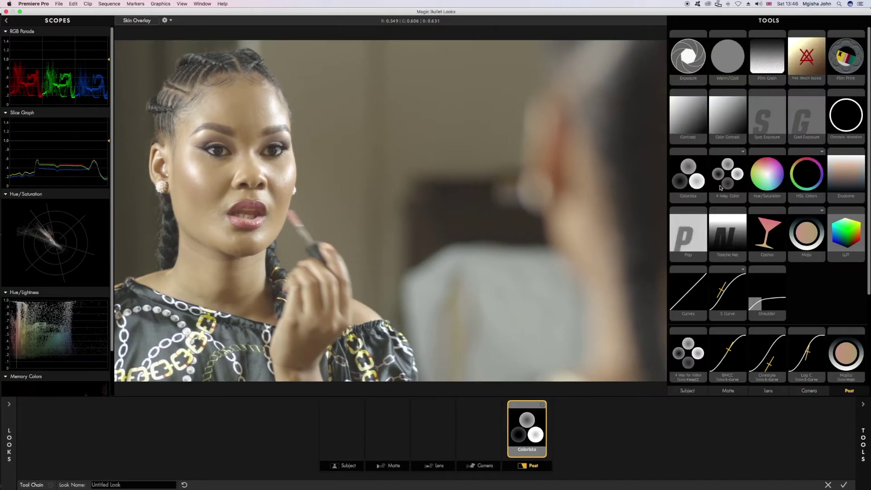
pyautogui.doubleClick(730, 182)
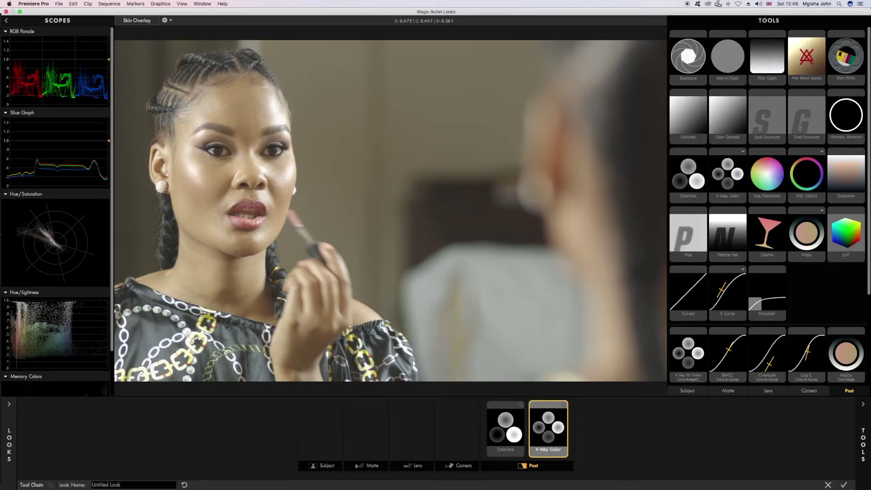
pyautogui.click(508, 430)
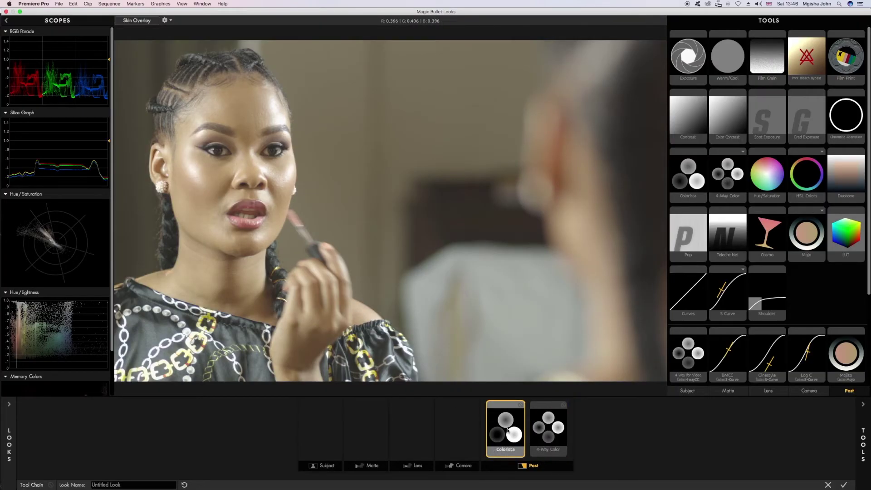
pyautogui.click(863, 404)
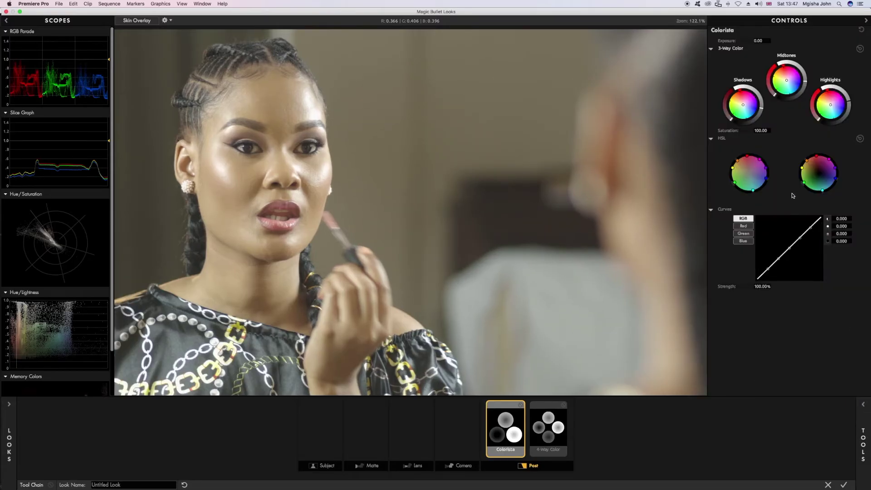
pyautogui.click(548, 429)
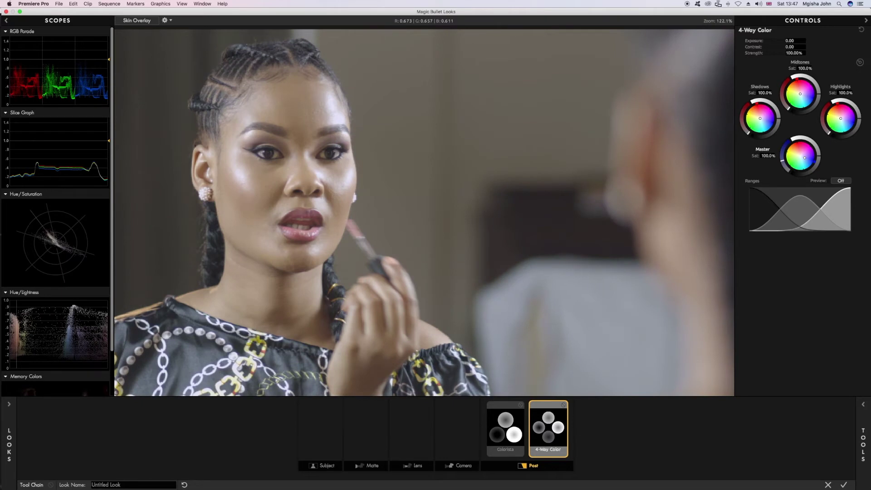
# - Shift the 4-Way Color Master wheel toward blue (R 0.4767, G 0.4790), comparing with it bypassed
pyautogui.moveTo(806, 157); pyautogui.dragTo(807, 160)
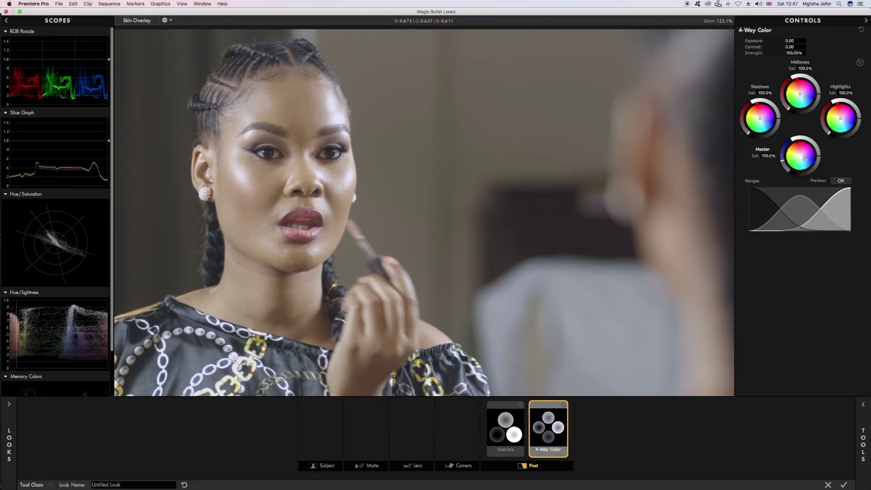
pyautogui.click(564, 406)
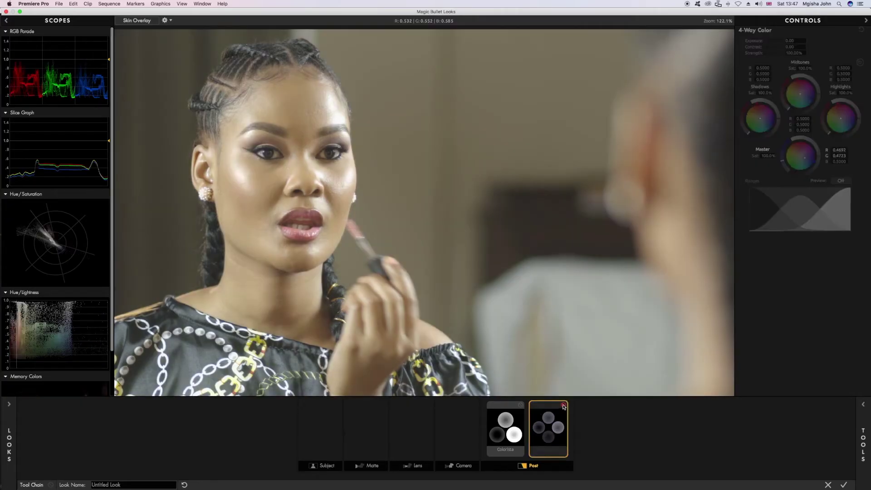
pyautogui.click(564, 405)
pyautogui.click(564, 406)
pyautogui.click(564, 406)
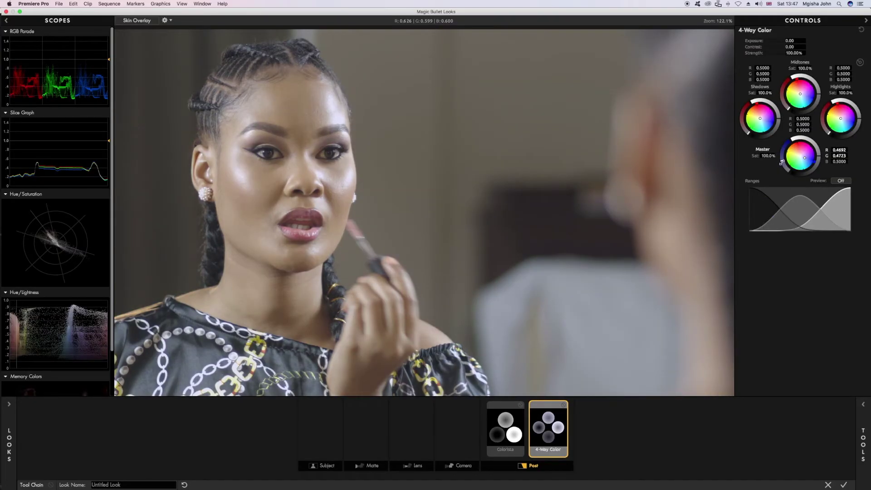
pyautogui.moveTo(782, 162); pyautogui.dragTo(795, 168)
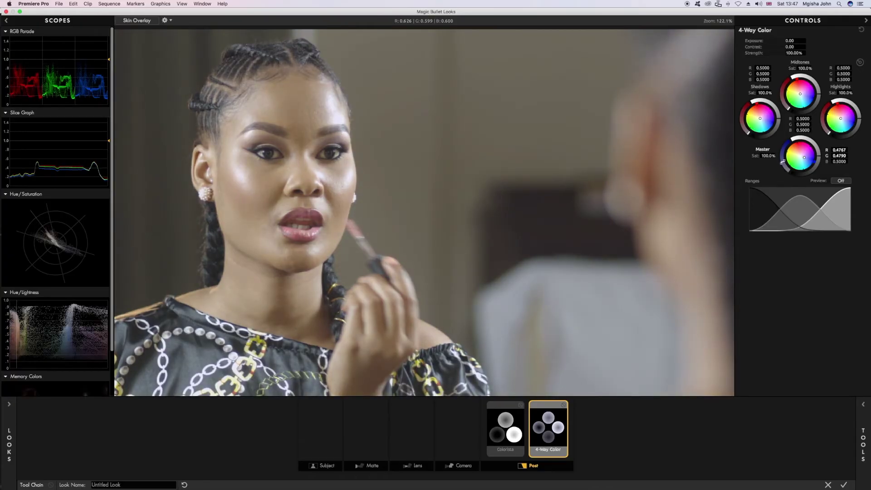
# - Add a LUT tool after 4-Way Color loading Creator jSTD.cube at 50% strength
pyautogui.click(868, 432)
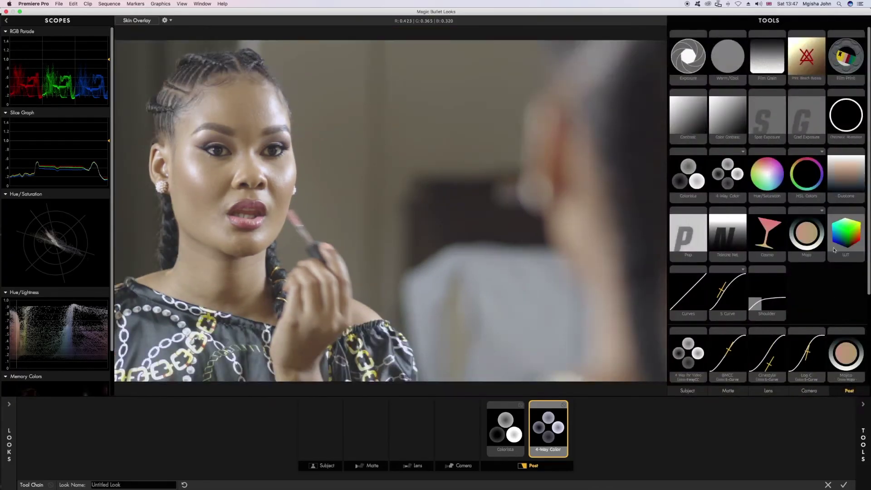
pyautogui.click(847, 232)
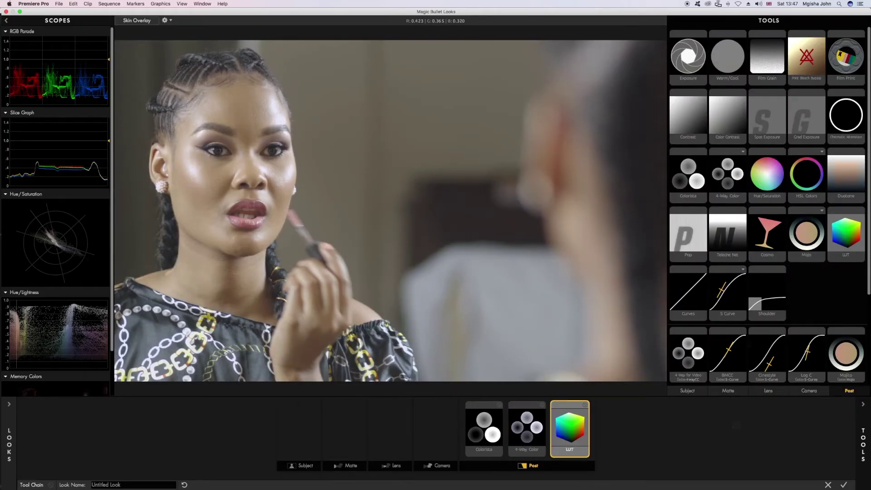
pyautogui.click(865, 423)
pyautogui.click(777, 42)
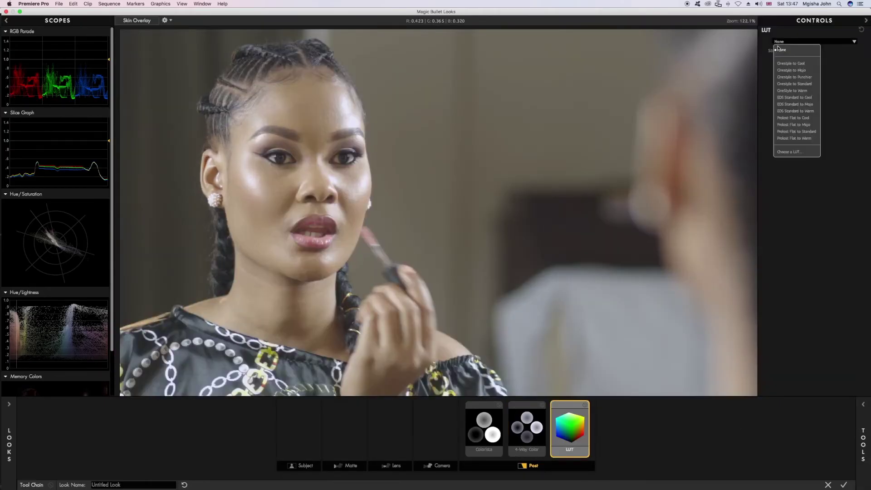
pyautogui.click(789, 152)
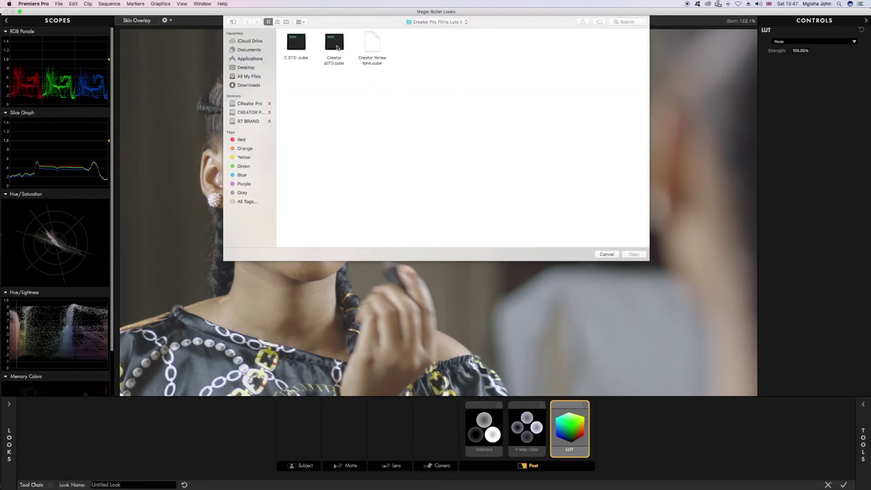
pyautogui.doubleClick(338, 47)
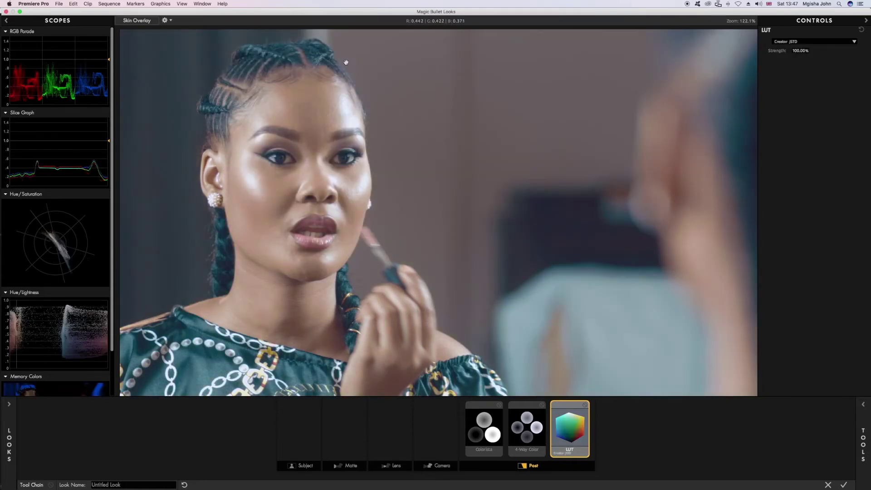
pyautogui.click(795, 51)
pyautogui.write('5')
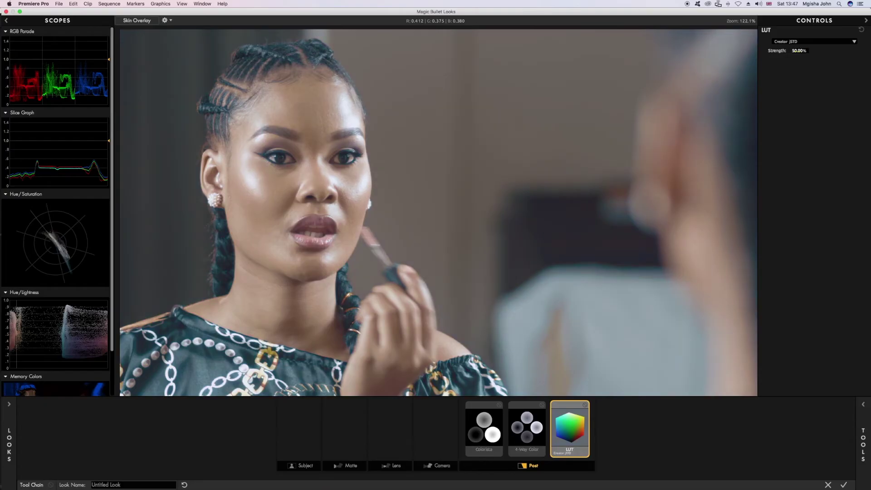
pyautogui.press('Return')
# - Compare the image with the LUT bypassed, then add a second Colorista after it
pyautogui.click(784, 182)
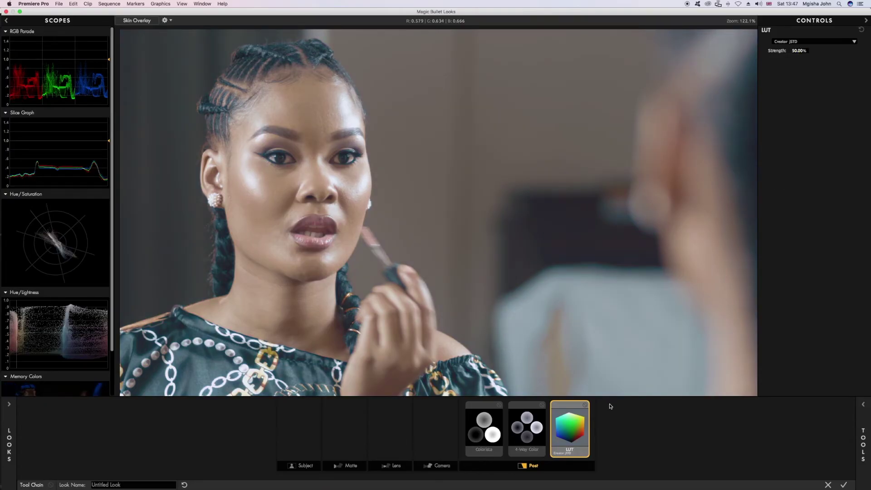
pyautogui.click(585, 405)
pyautogui.click(585, 405)
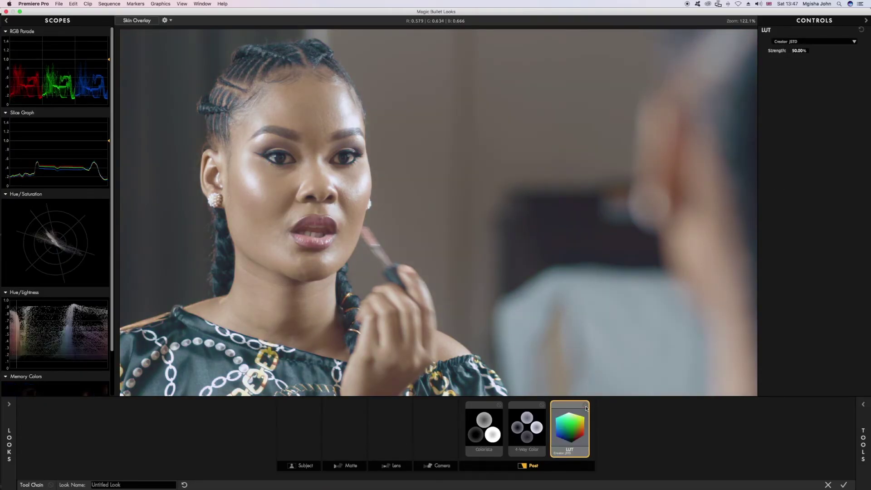
pyautogui.click(865, 450)
pyautogui.doubleClick(682, 193)
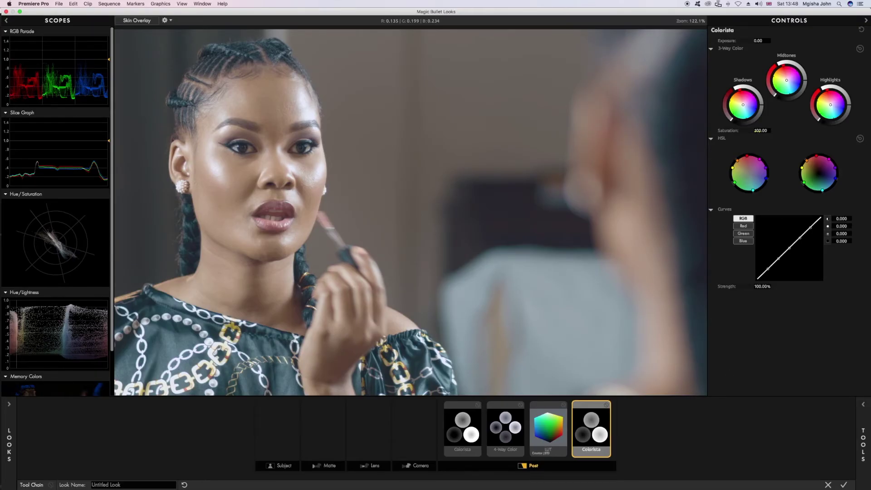
# - Set the second Colorista's saturation to 150
pyautogui.click(756, 130)
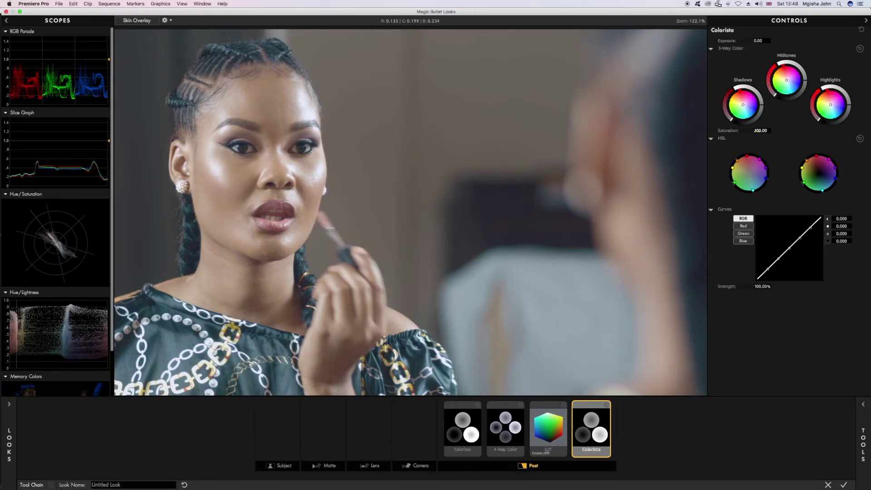
pyautogui.doubleClick(757, 130)
pyautogui.write('150')
pyautogui.press('Return')
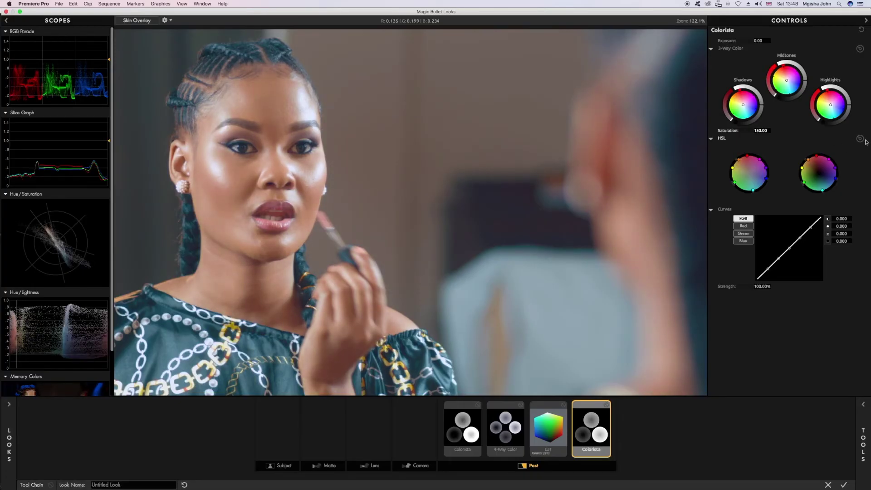
# - Shift the red and orange HSL hues to warm skin tones and boost cyan for teal
pyautogui.moveTo(740, 159); pyautogui.dragTo(733, 166)
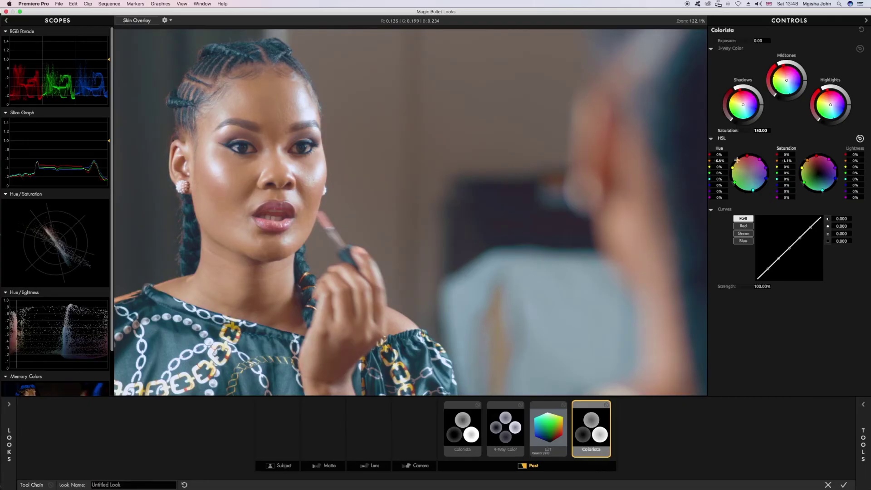
pyautogui.moveTo(744, 157); pyautogui.dragTo(747, 156)
pyautogui.moveTo(743, 158); pyautogui.dragTo(743, 158)
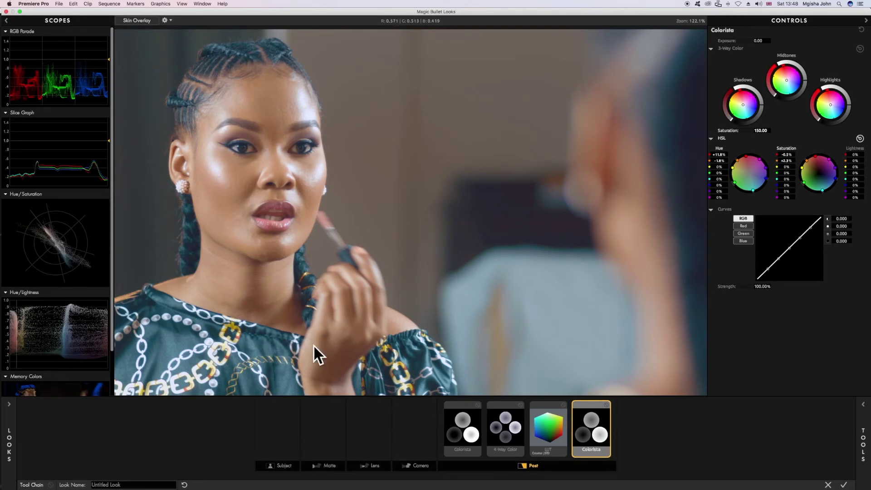
pyautogui.moveTo(754, 190)
pyautogui.mouseDown()
pyautogui.moveTo(755, 201)
pyautogui.moveTo(766, 198)
pyautogui.moveTo(748, 201)
pyautogui.moveTo(755, 201)
pyautogui.mouseUp()
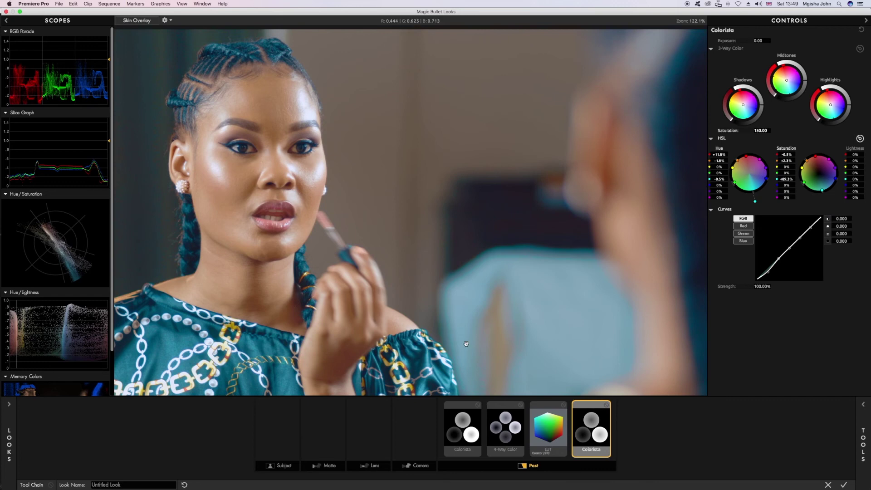
# - Compare the grade with the whole tool chain and the second Colorista bypassed, leaving both enabled
pyautogui.click(51, 485)
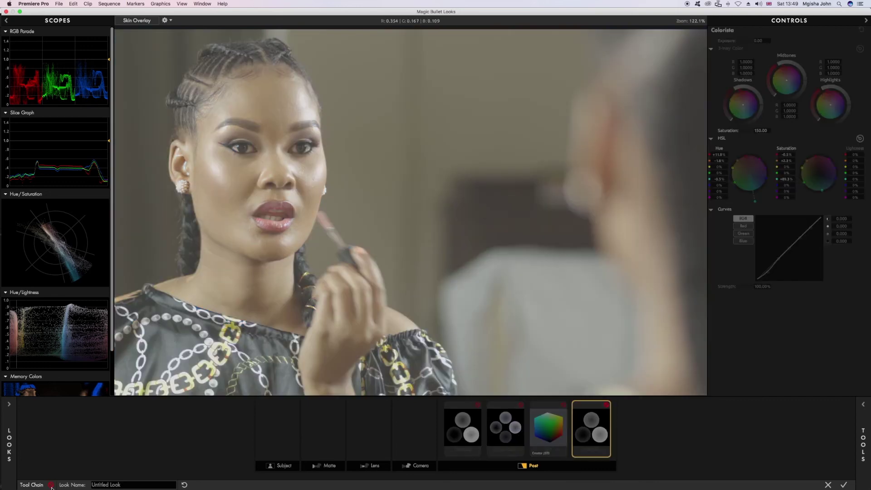
pyautogui.click(51, 485)
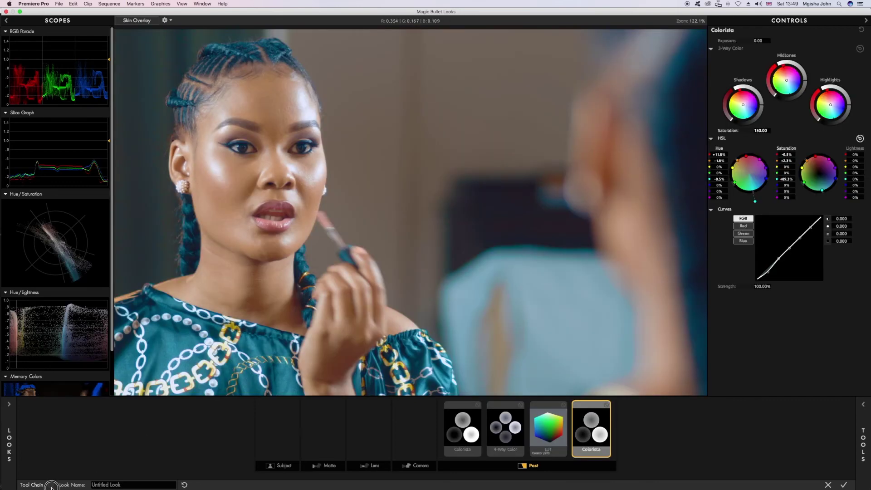
pyautogui.click(51, 485)
pyautogui.click(52, 486)
pyautogui.click(51, 485)
pyautogui.click(607, 406)
pyautogui.click(607, 405)
pyautogui.click(607, 405)
pyautogui.click(607, 405)
pyautogui.click(607, 405)
pyautogui.click(606, 405)
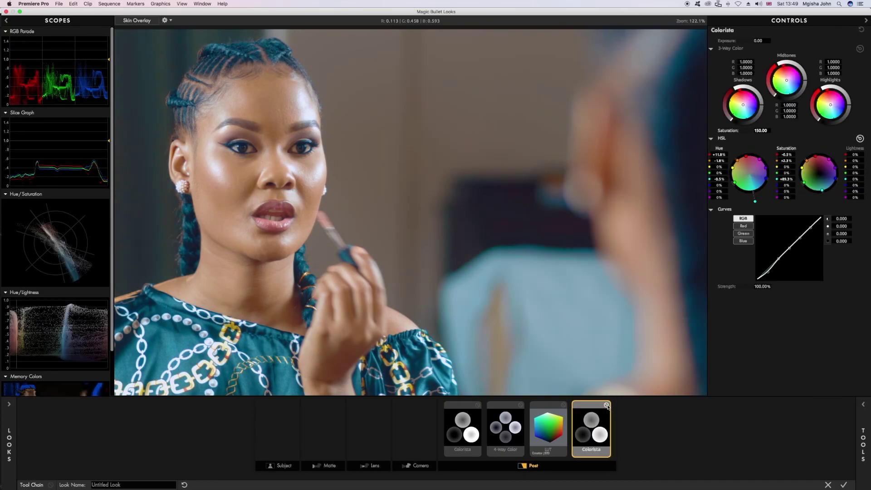
# - Raise the Creator jSTD LUT strength from 50% to about 69%
pyautogui.click(550, 413)
pyautogui.moveTo(799, 51); pyautogui.dragTo(817, 51)
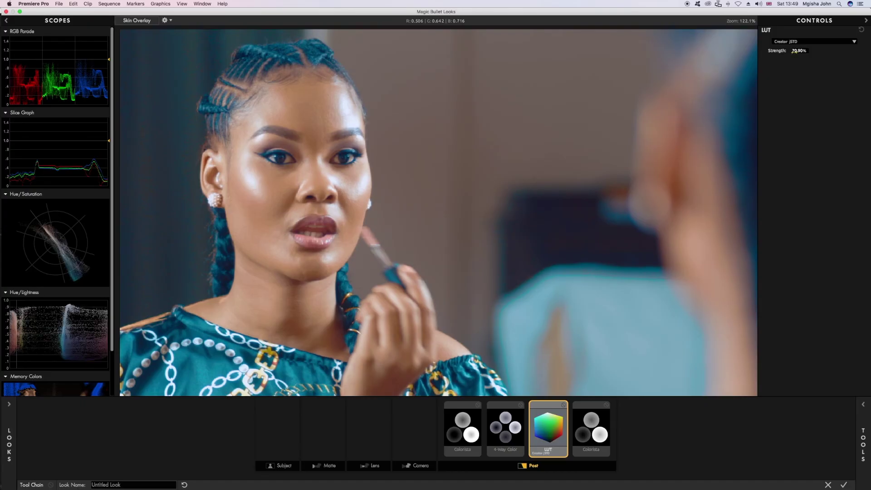
pyautogui.moveTo(800, 51); pyautogui.dragTo(797, 51)
pyautogui.moveTo(796, 51); pyautogui.dragTo(793, 51)
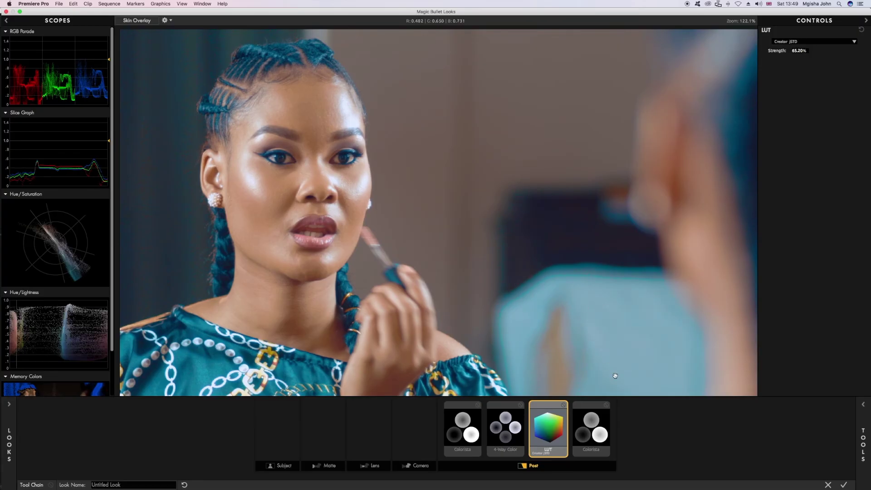
# - Add a Pop tool at the end of the chain with Pop set to +20%
pyautogui.click(575, 427)
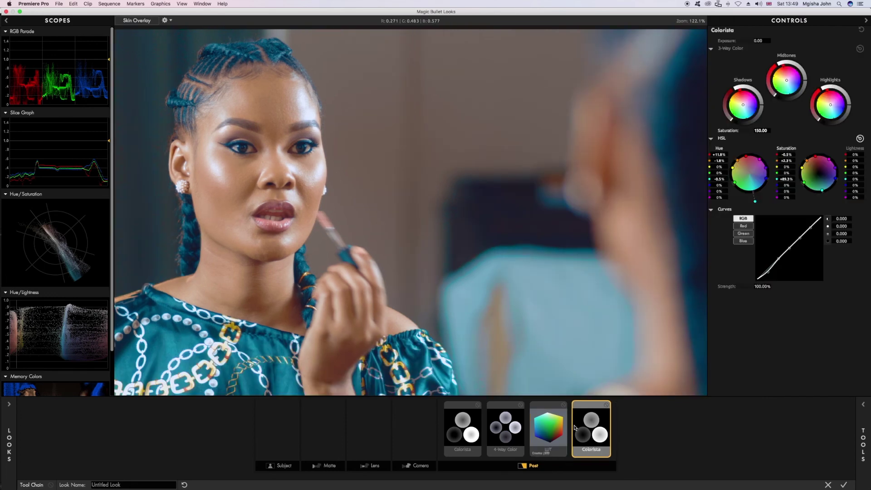
pyautogui.click(863, 445)
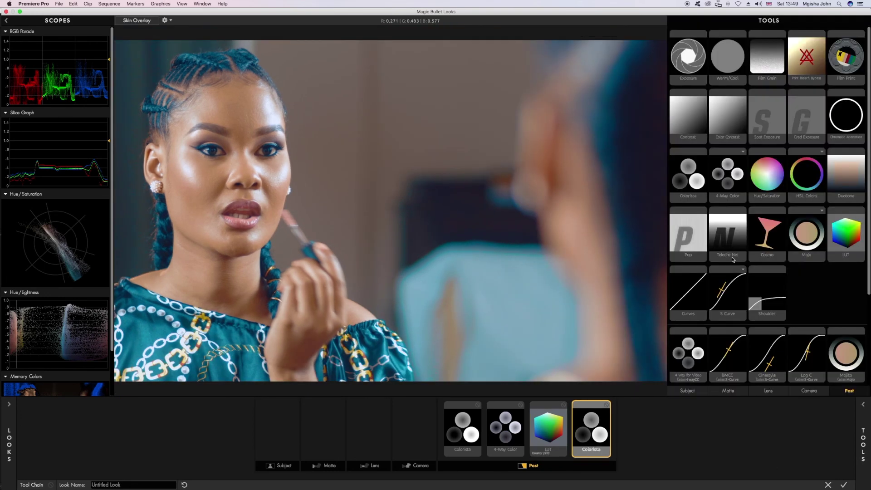
pyautogui.doubleClick(687, 232)
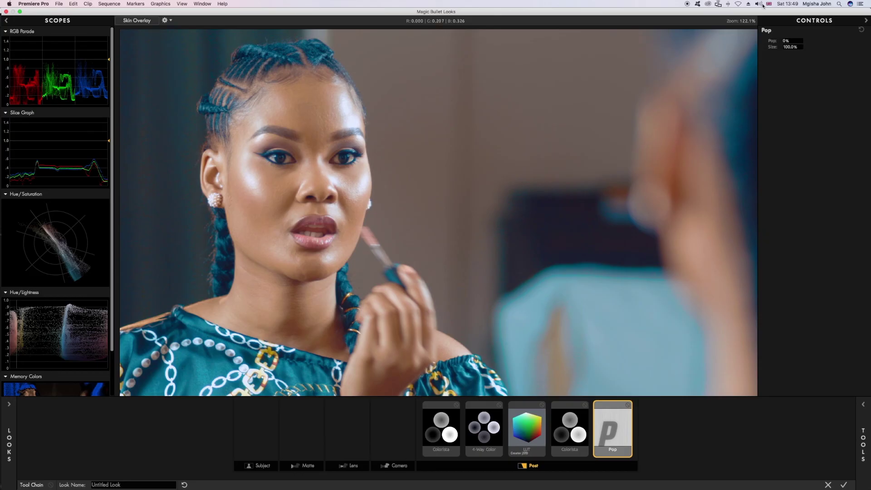
pyautogui.moveTo(785, 41); pyautogui.dragTo(793, 41)
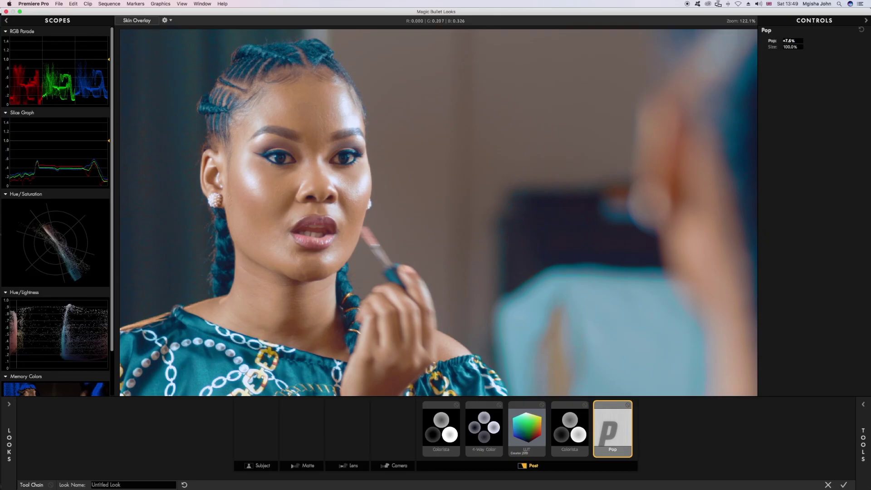
pyautogui.click(794, 41)
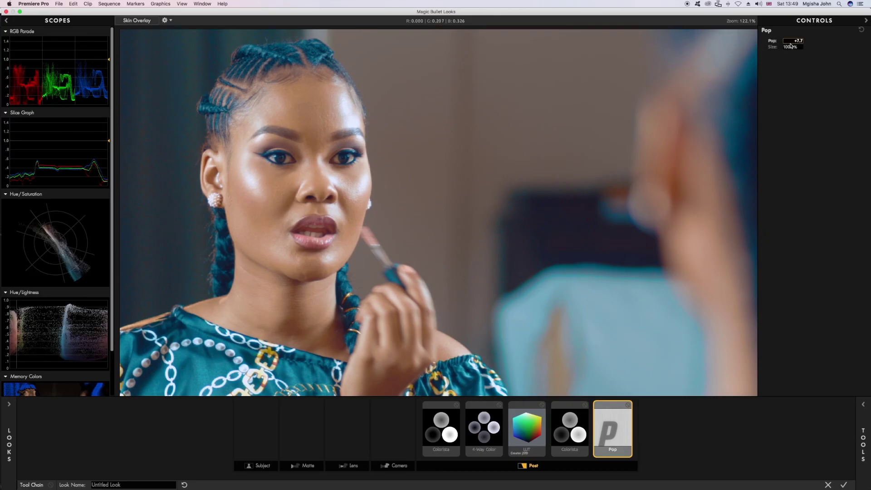
pyautogui.moveTo(795, 41); pyautogui.dragTo(802, 41)
pyautogui.press('Return')
pyautogui.write('0')
pyautogui.press('Return')
# - Toggle the Pop tool's bypass to compare the image with and without it
pyautogui.click(629, 405)
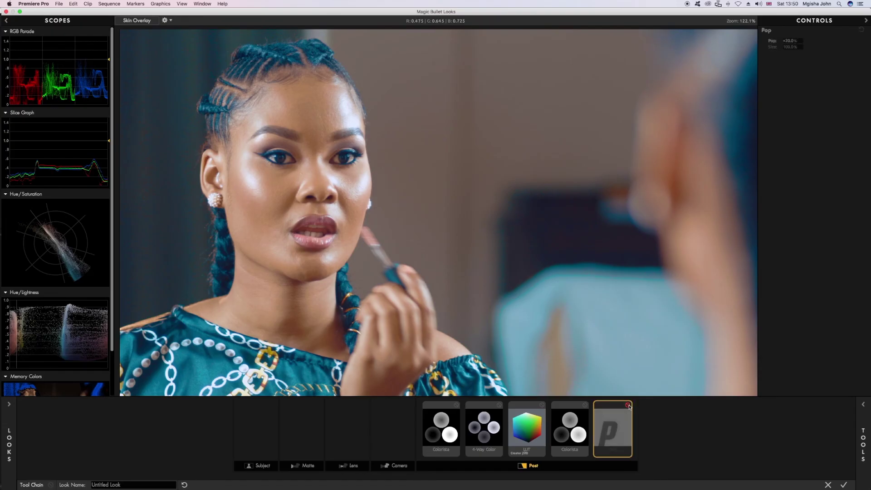
pyautogui.click(629, 406)
pyautogui.click(628, 406)
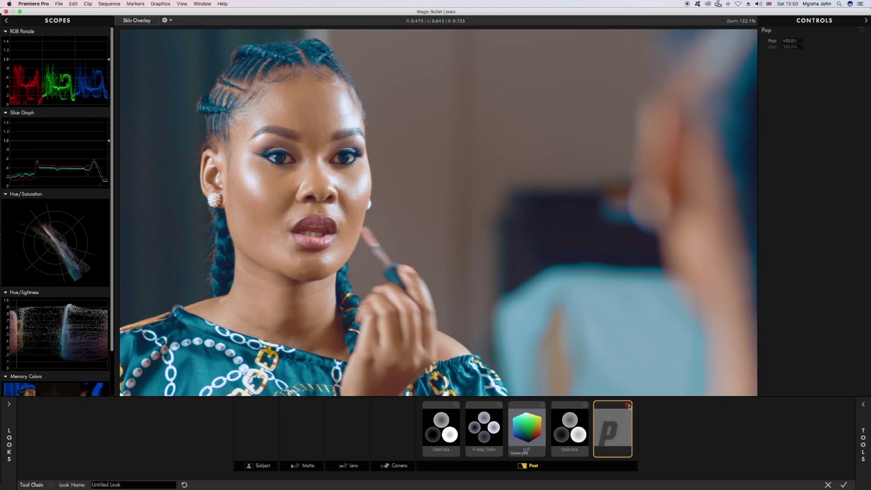